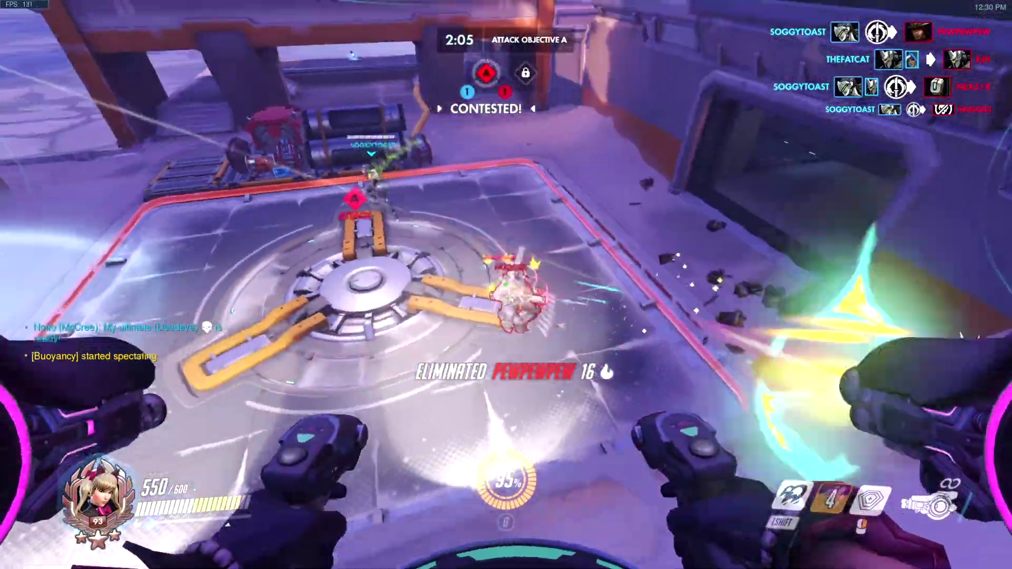
Step: Finish the enemy on Objective A, self-destruct the mech, capture the point and call a new mech
key("w")
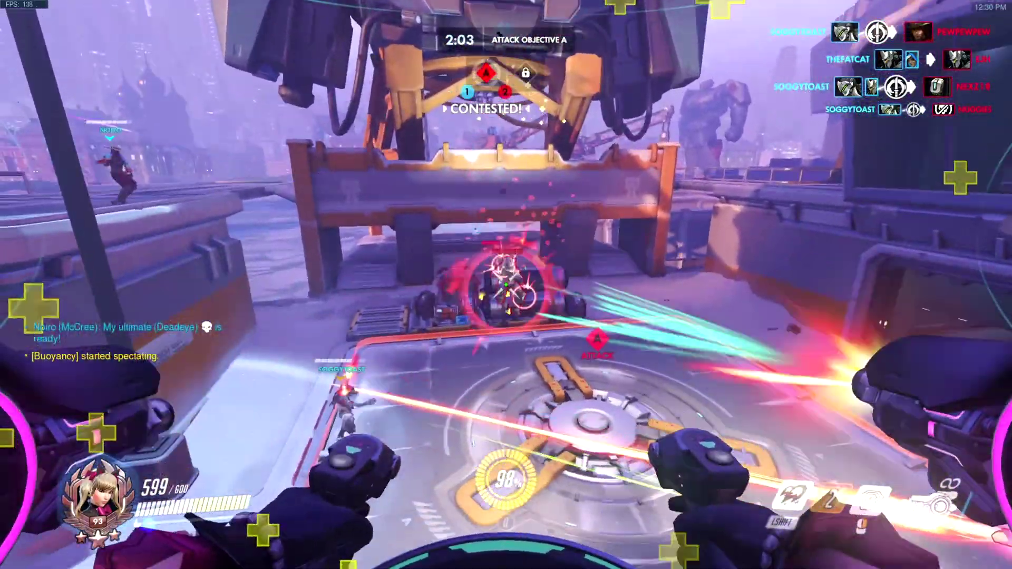
key("s")
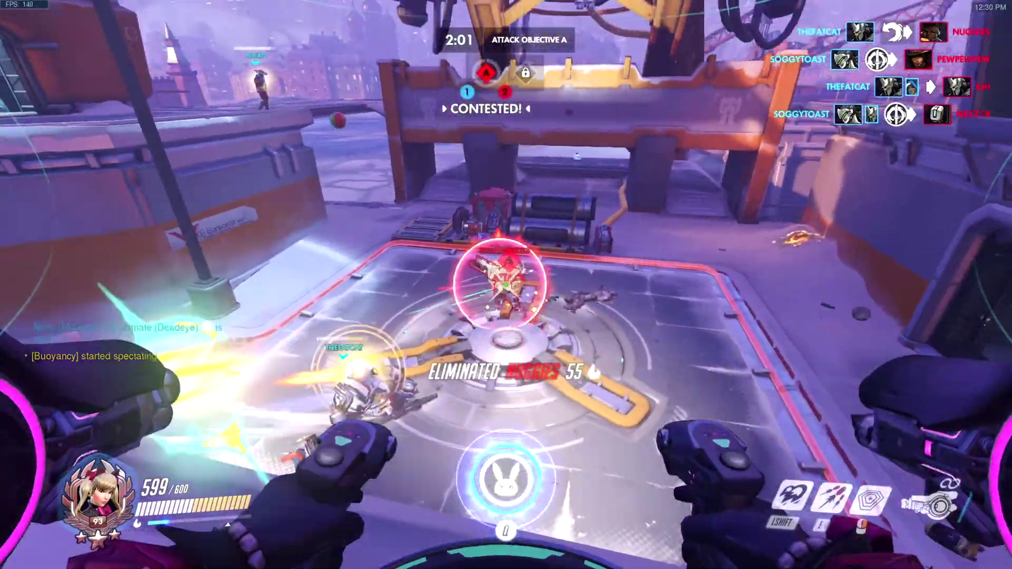
key("w")
key("q")
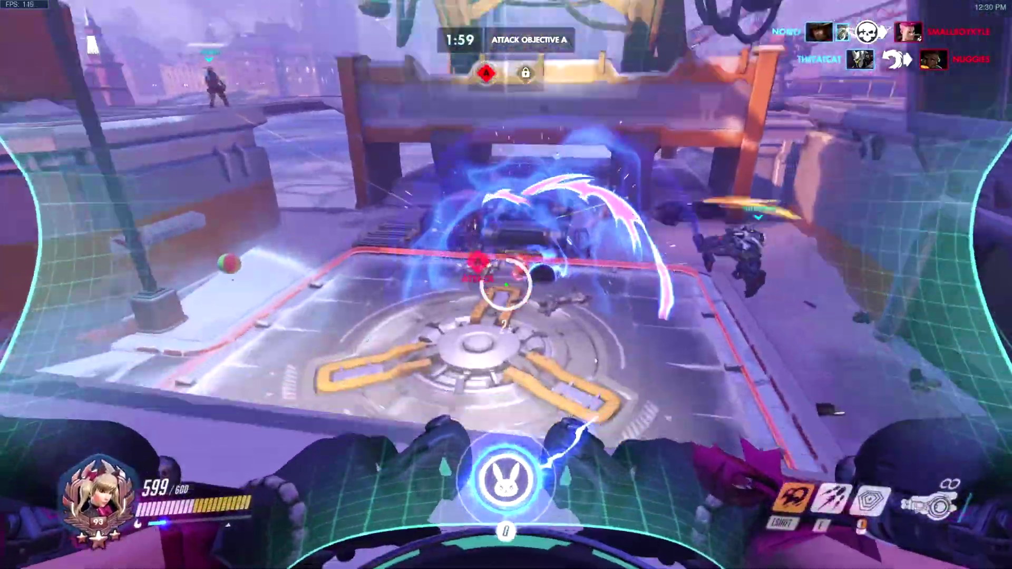
key("w")
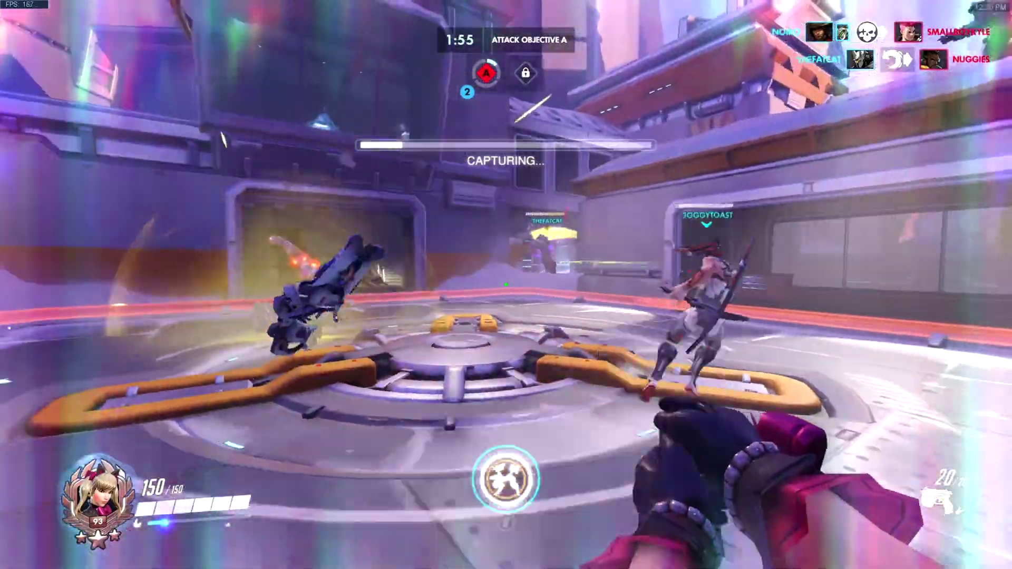
key("q")
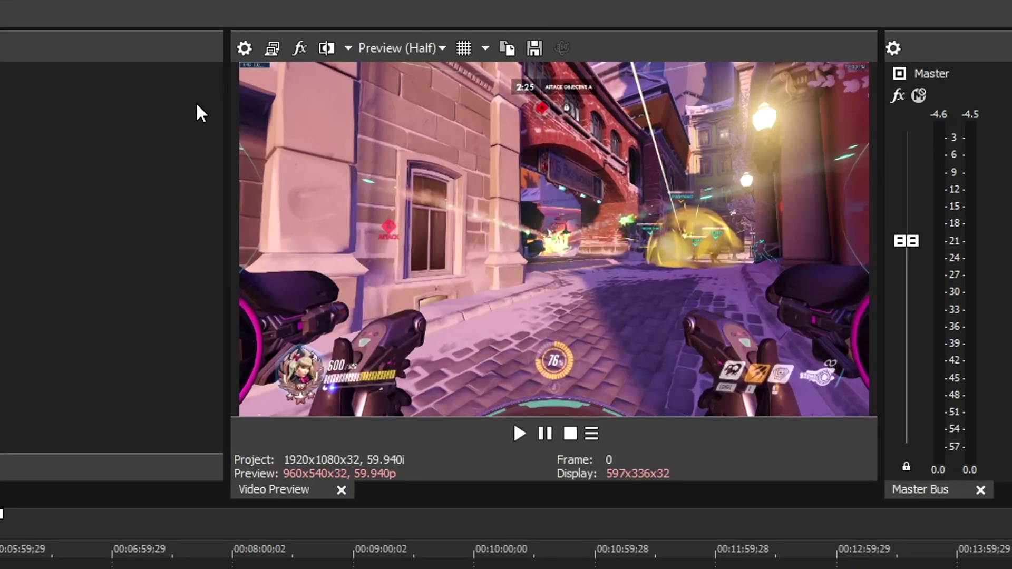
left_click(426, 46)
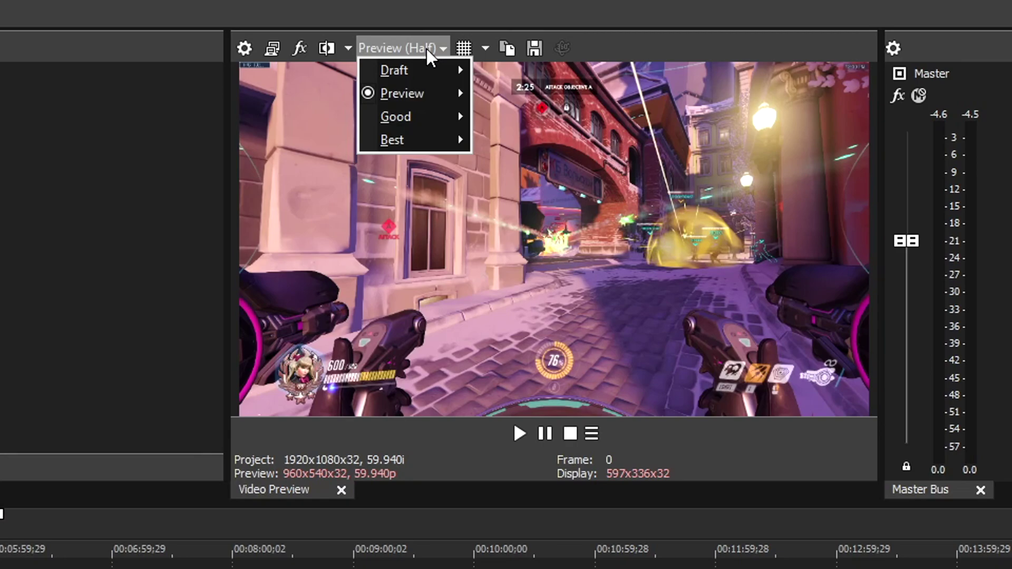
mouse_move(397, 93)
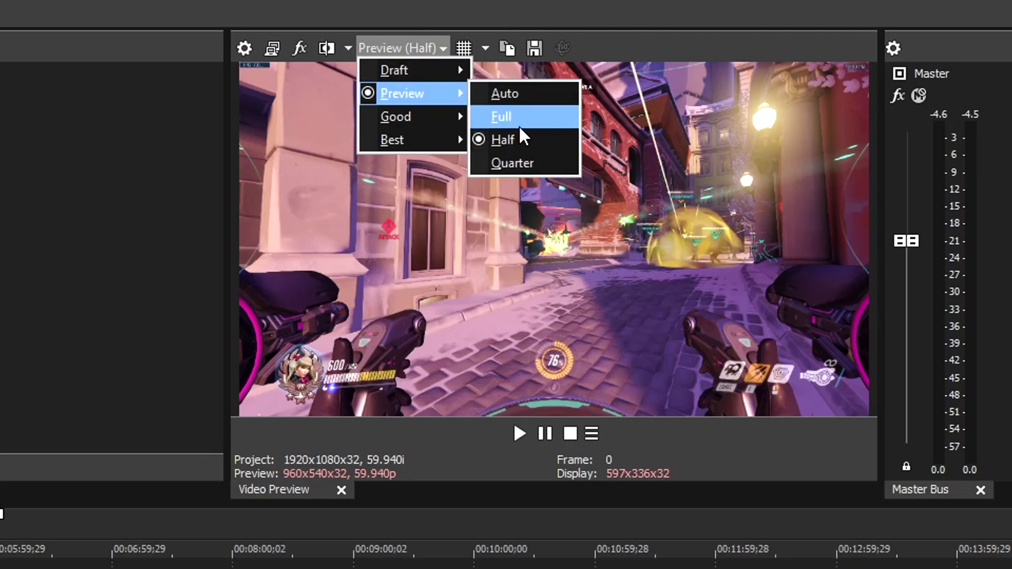
mouse_move(423, 72)
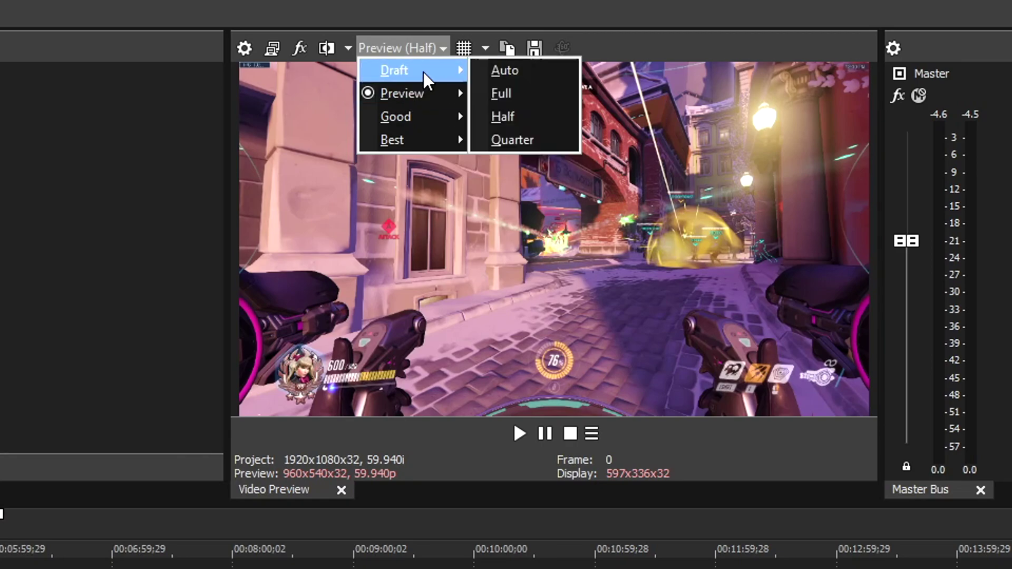
left_click(539, 117)
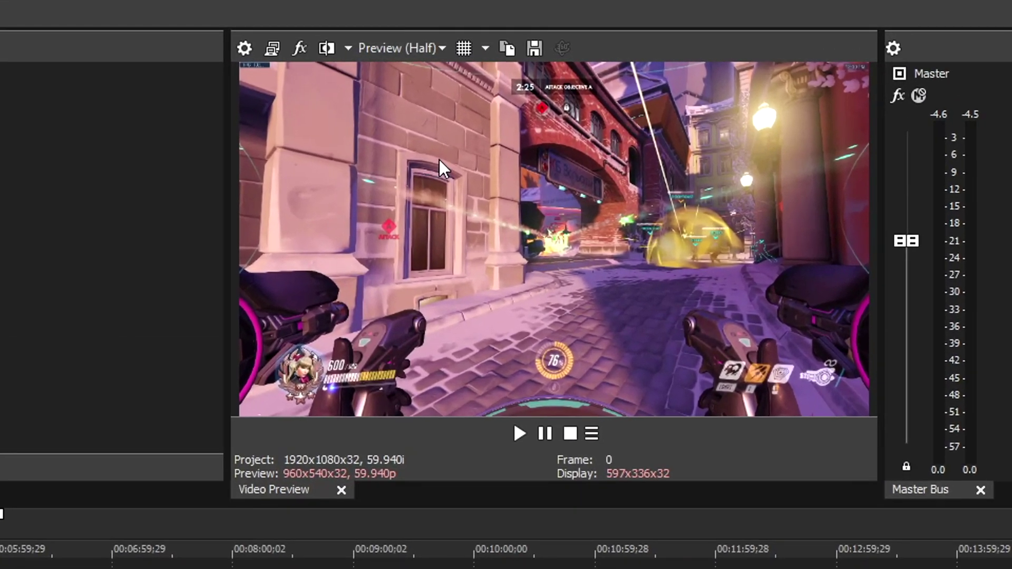
Step: Turn off Scale Video to Fit Preview Window and set preview quality to Preview Quarter (480x270)
right_click(511, 146)
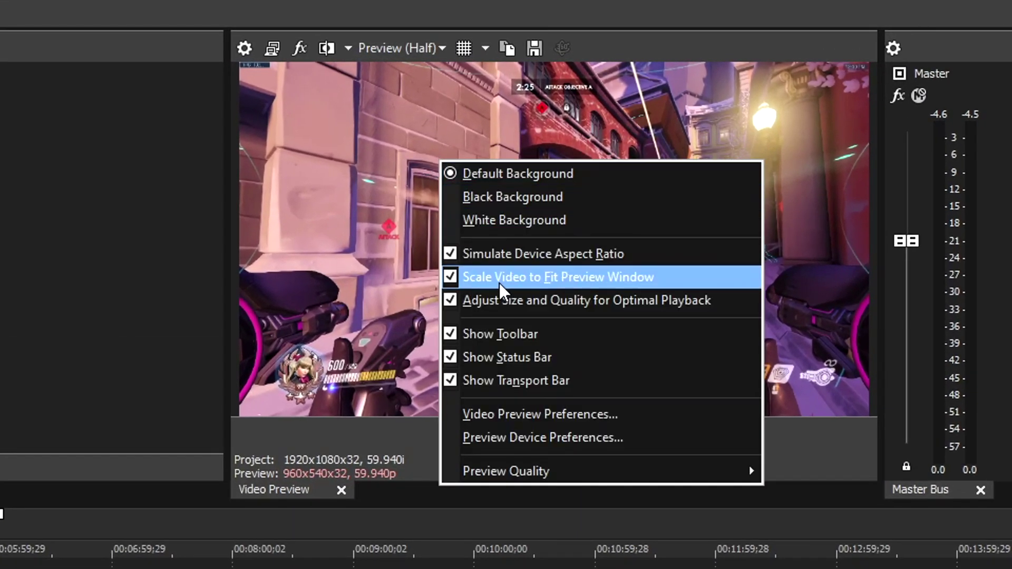
left_click(542, 277)
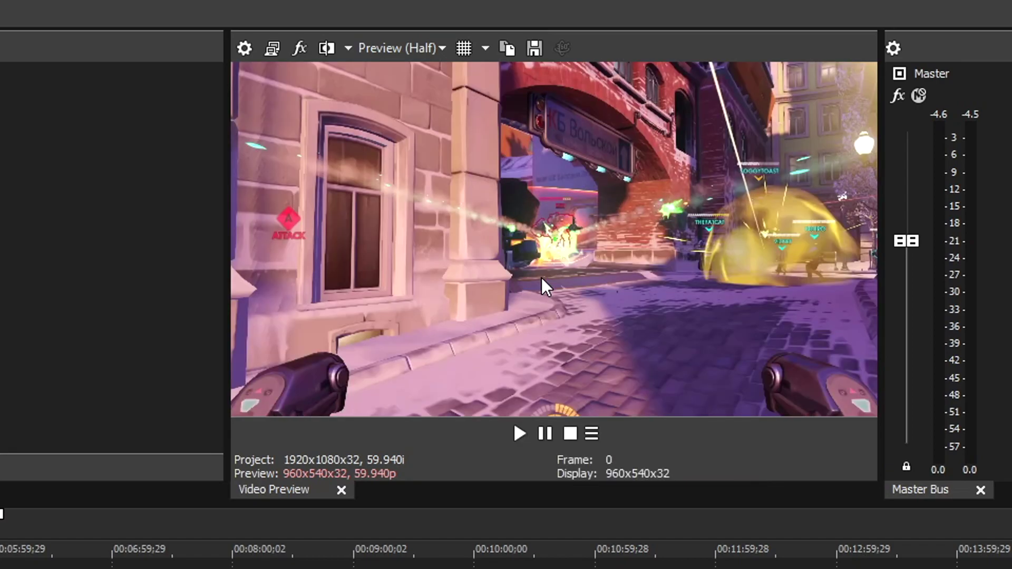
left_click(404, 48)
mouse_move(399, 98)
left_click(530, 167)
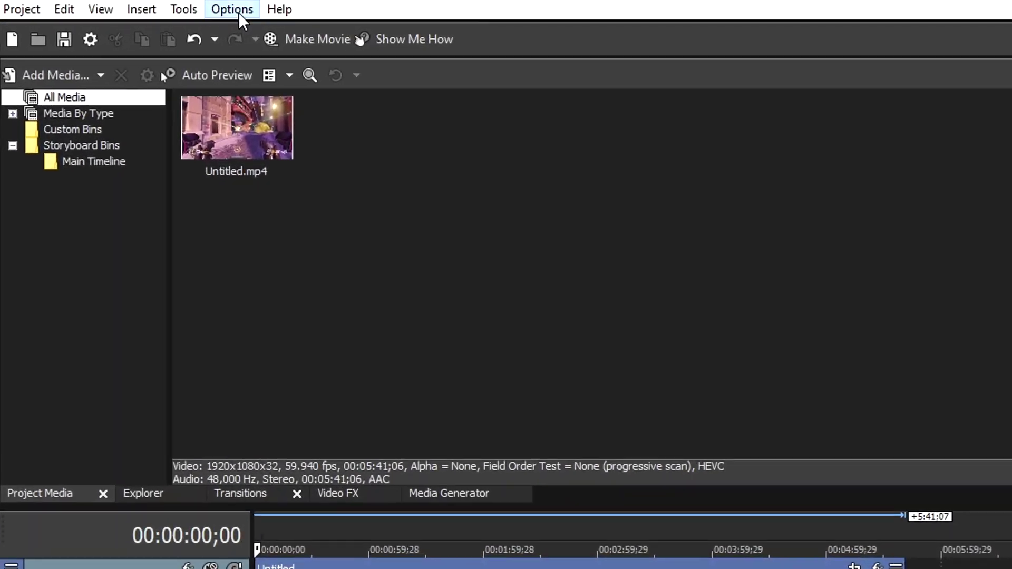
Step: In the Video preferences, keep GPU acceleration of video processing on the Advanced Micro Devices card
left_click(124, 17)
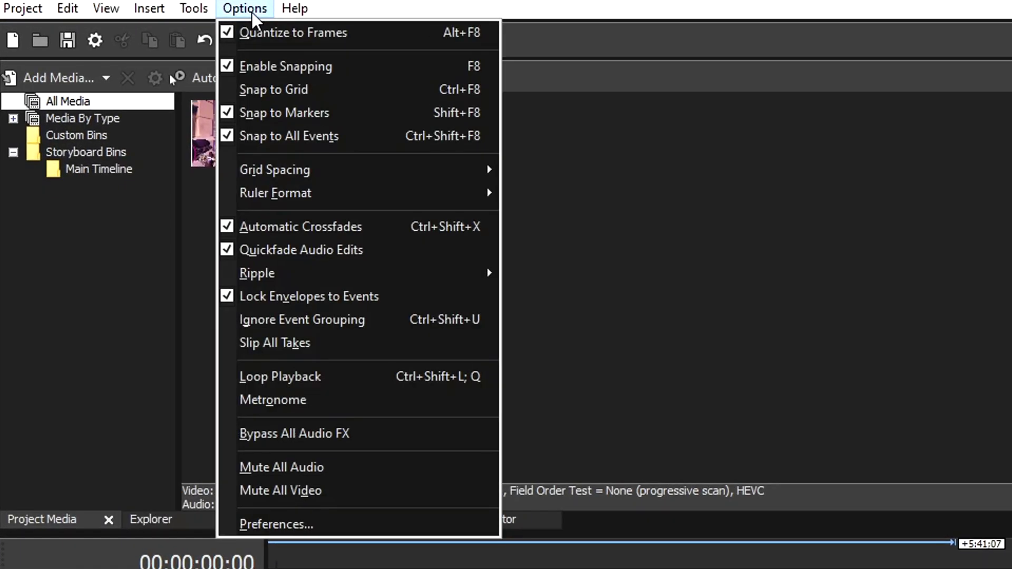
left_click(317, 525)
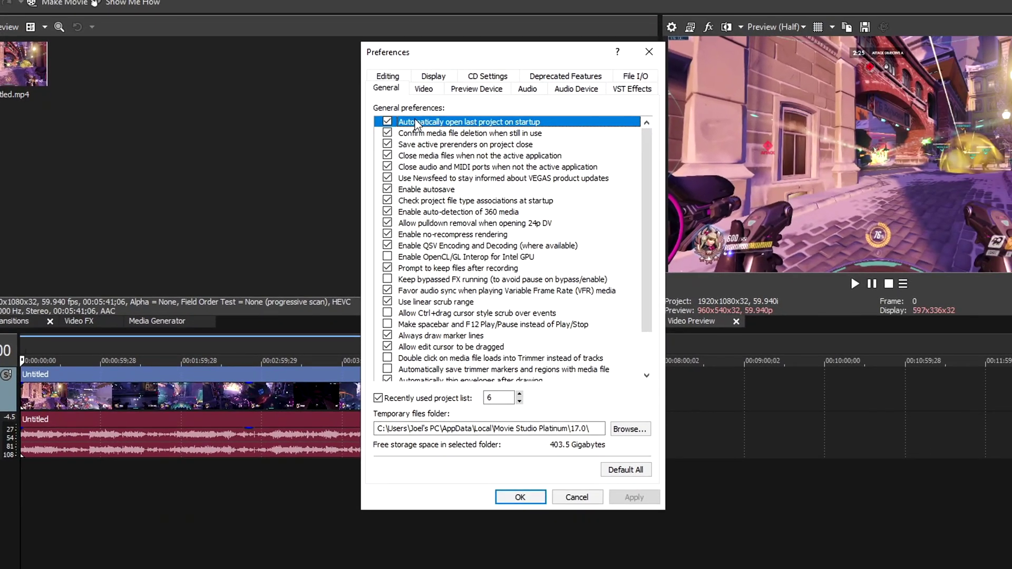
left_click(425, 89)
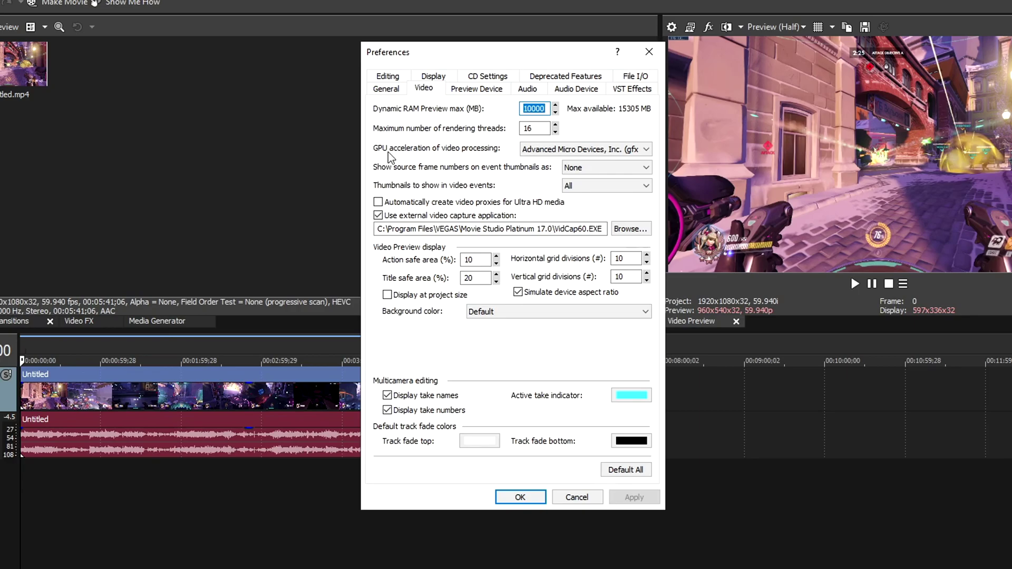
left_click(529, 151)
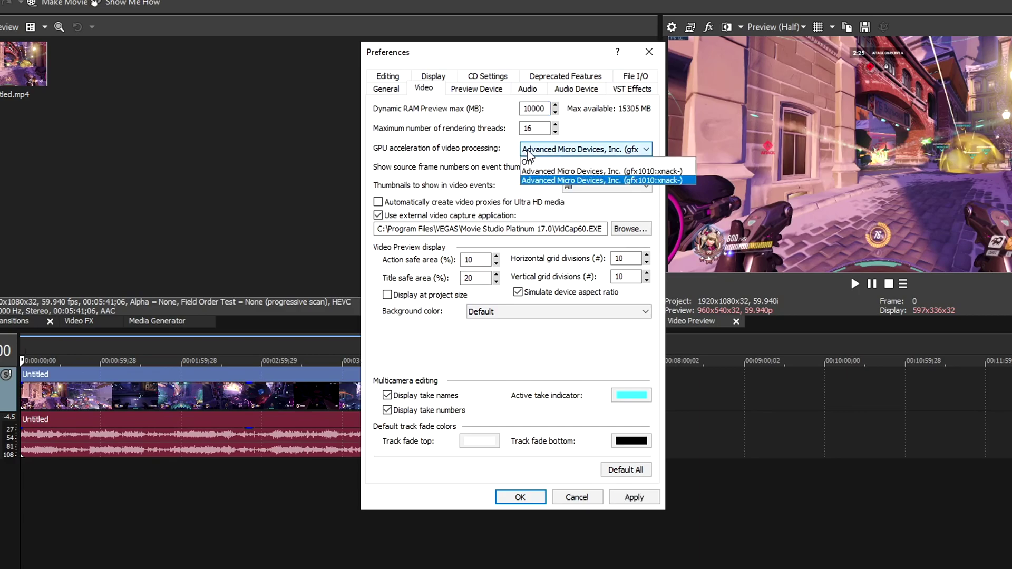
left_click(570, 174)
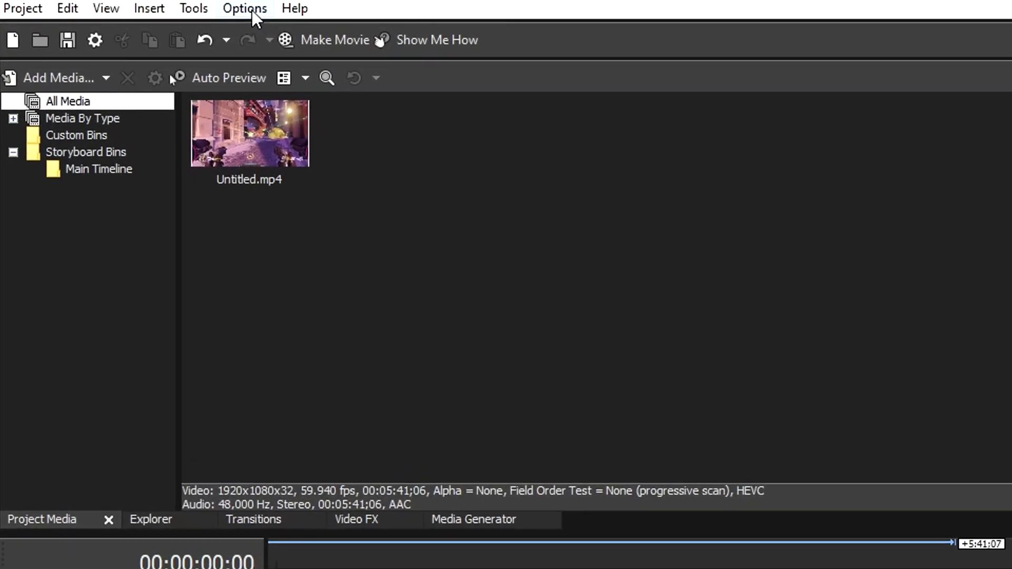
Step: Change Dynamic RAM Preview max (MB) in the Video preferences from 10000 to 4000
left_click(125, 17)
left_click(285, 524)
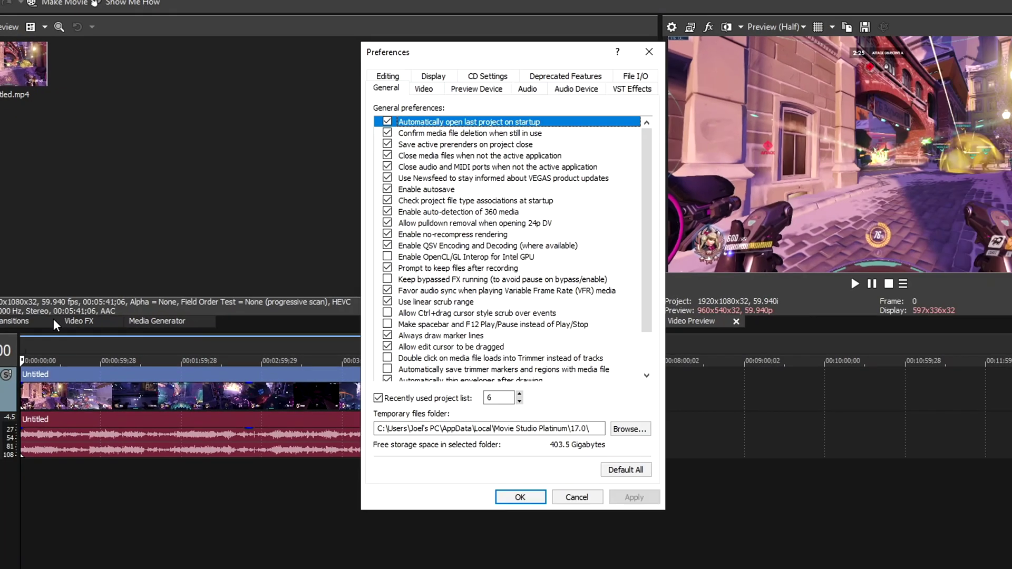
left_click(423, 89)
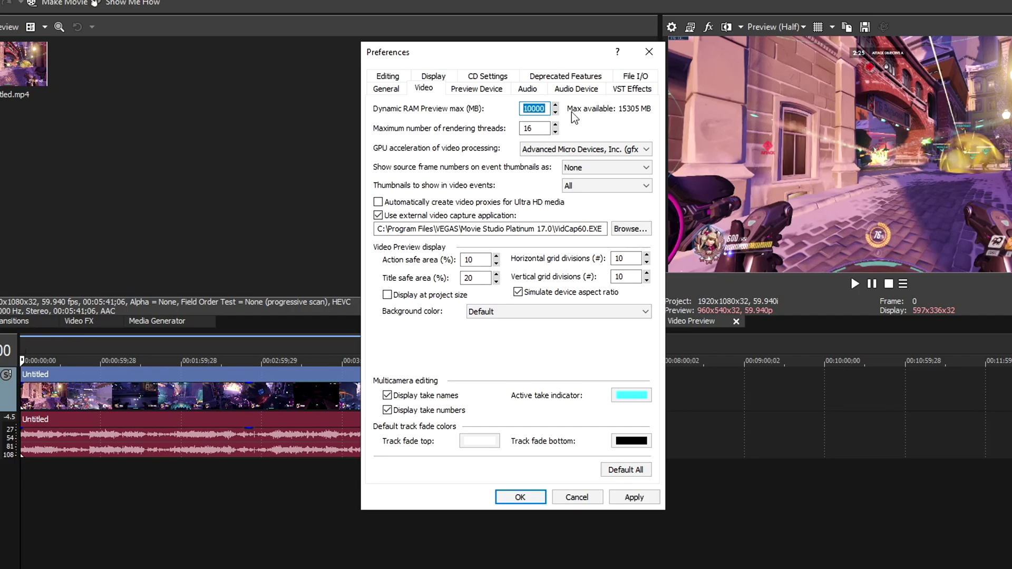
type("0")
key("BackSpace")
type("2000")
key("Delete")
type("4")
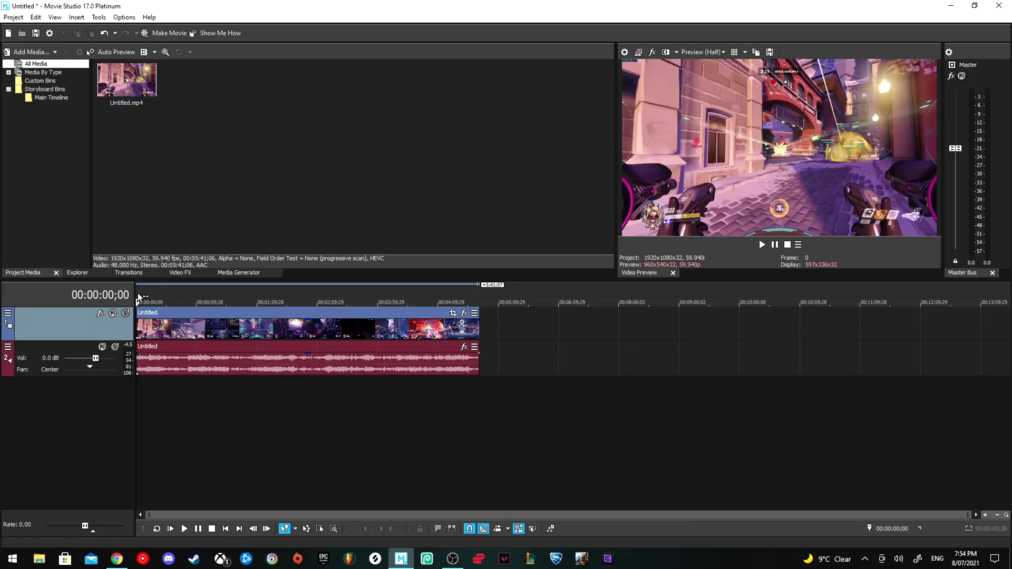
left_click_drag(138, 296, 188, 295)
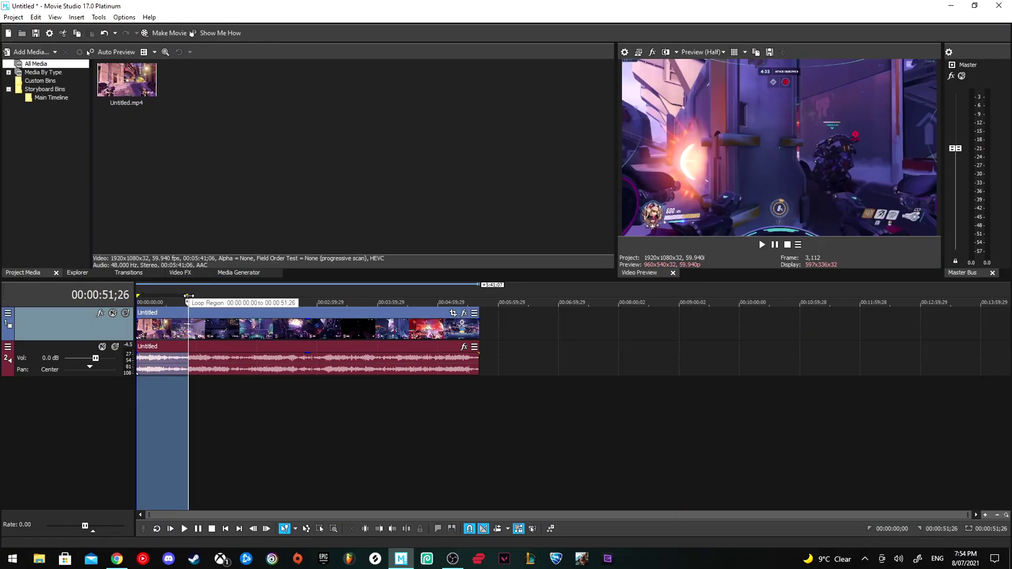
key("space")
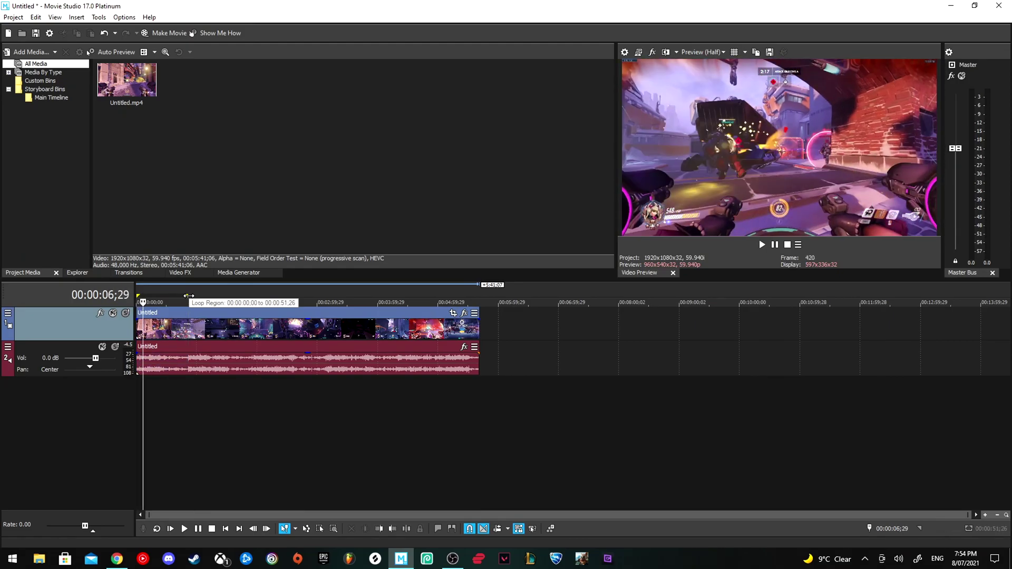
key("space")
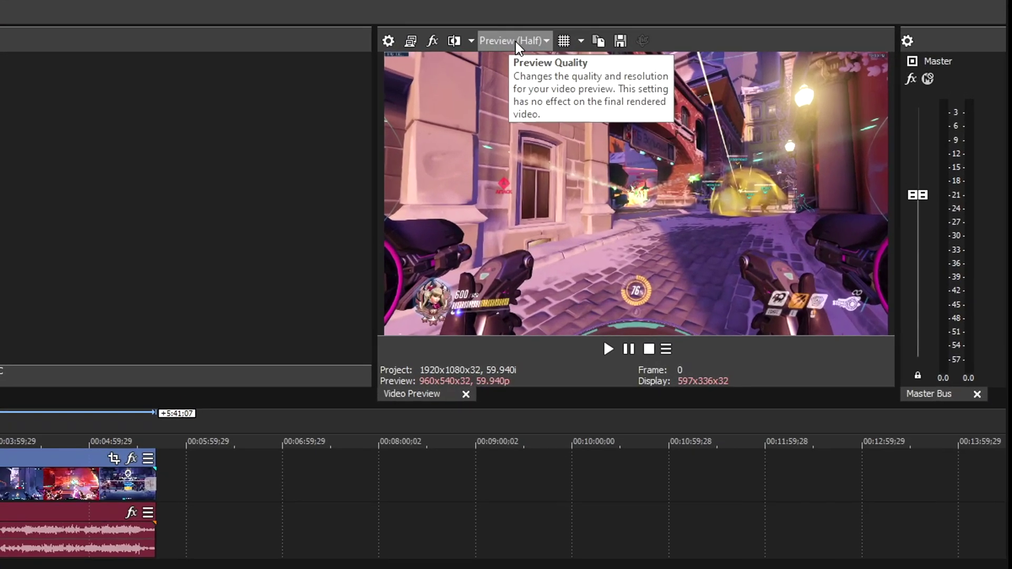
left_click(679, 51)
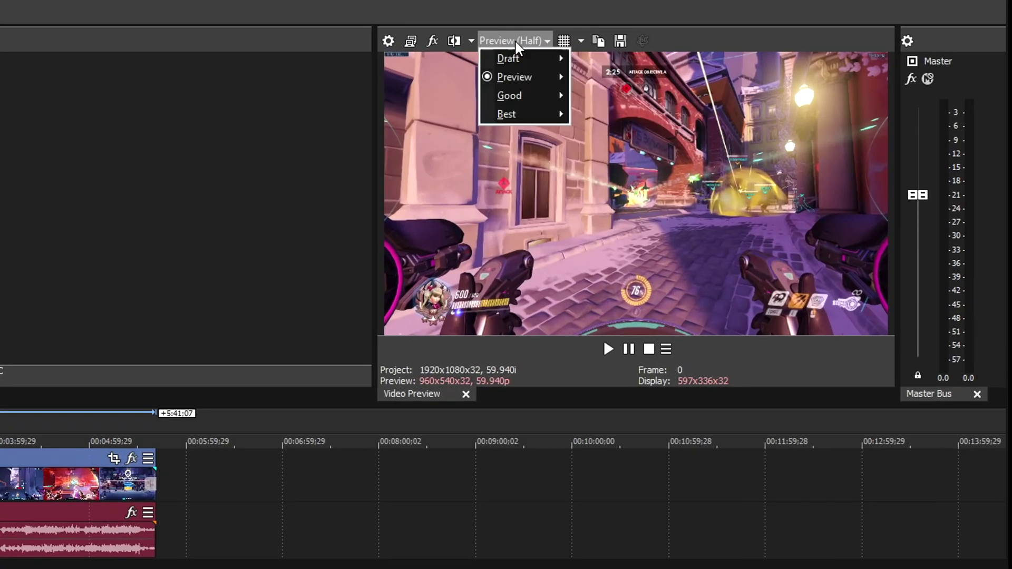
mouse_move(681, 62)
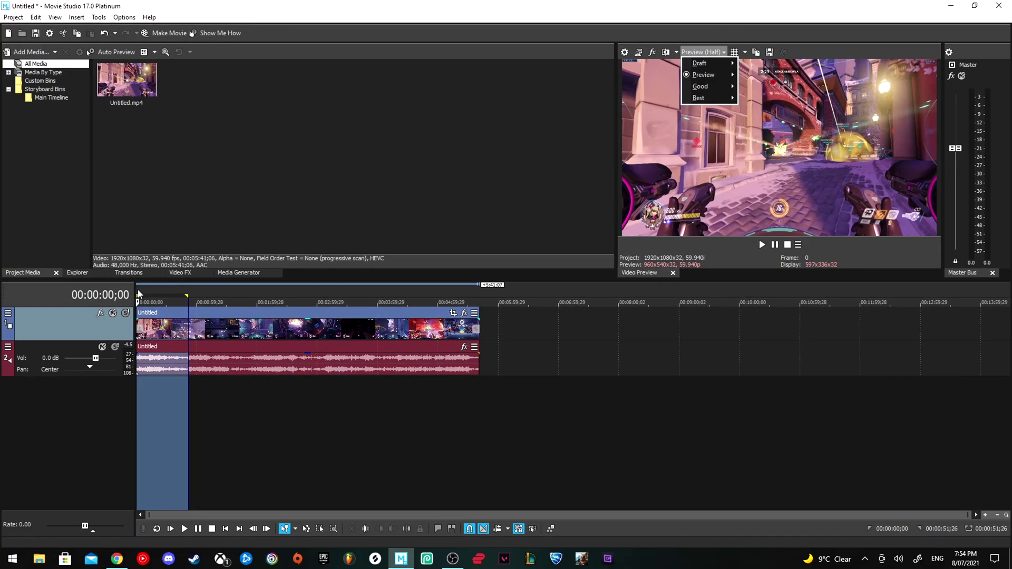
left_click(140, 294)
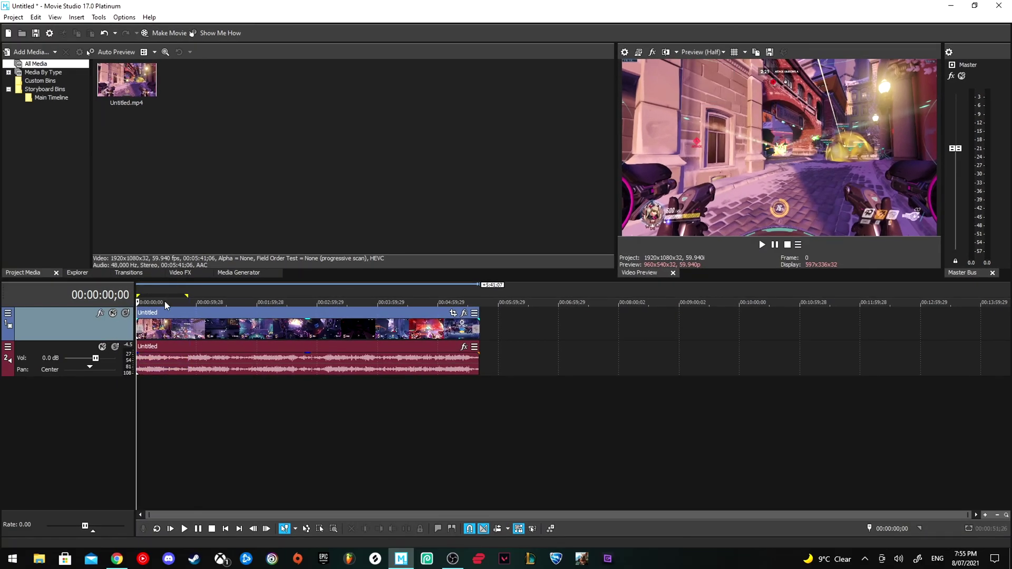
key("space")
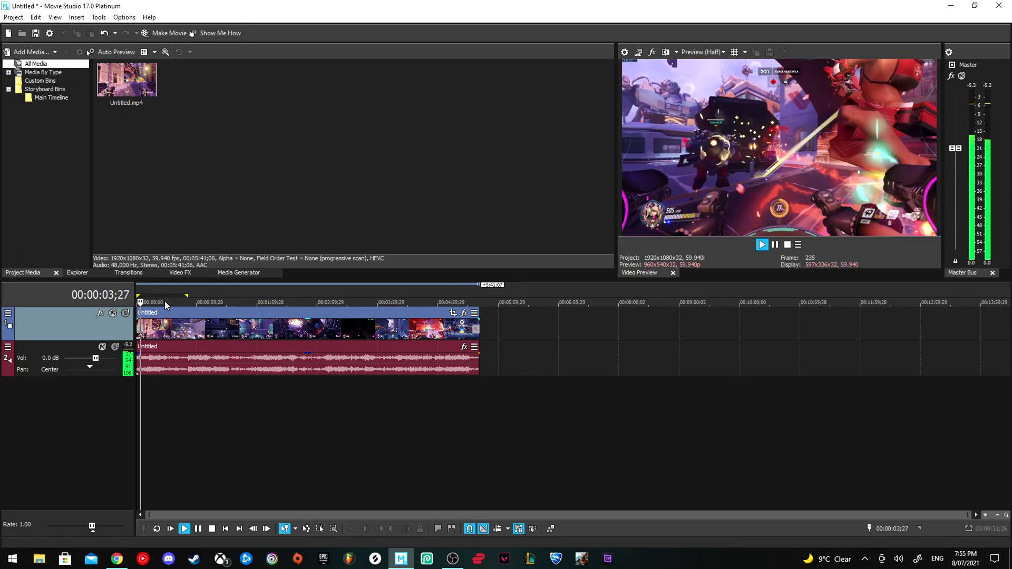
key("space")
double_click(164, 302)
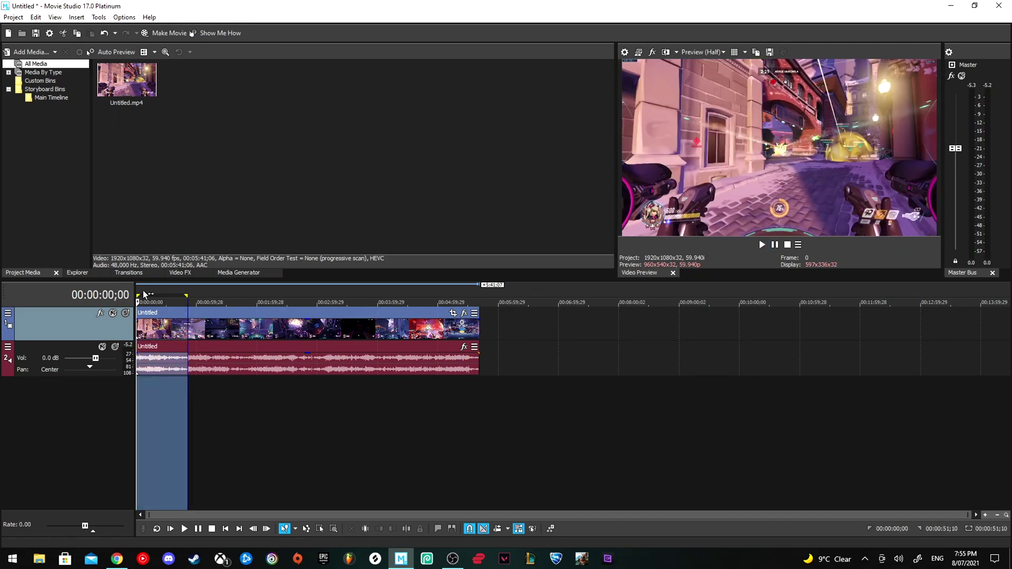
left_click_drag(187, 295, 190, 295)
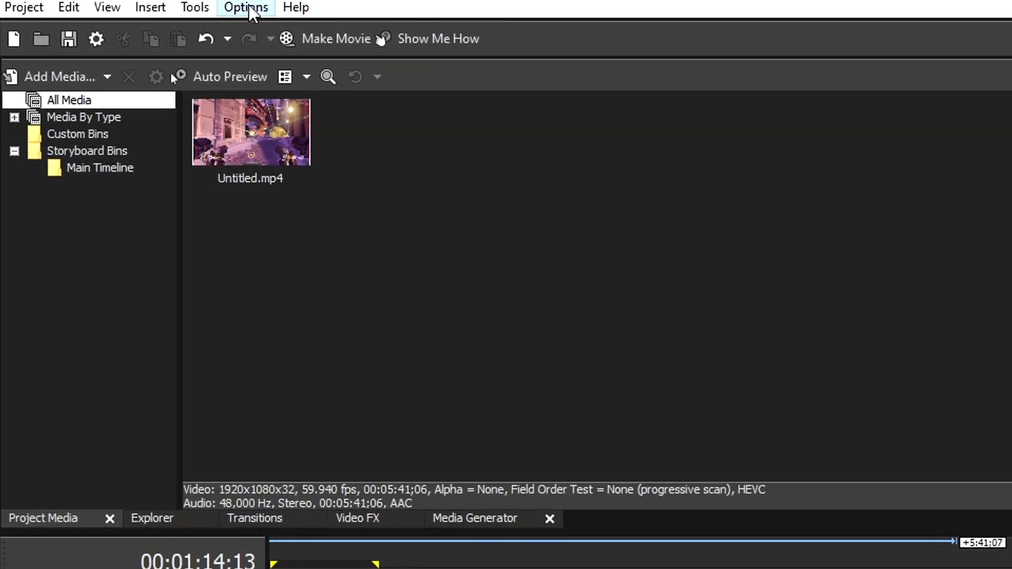
left_click(125, 15)
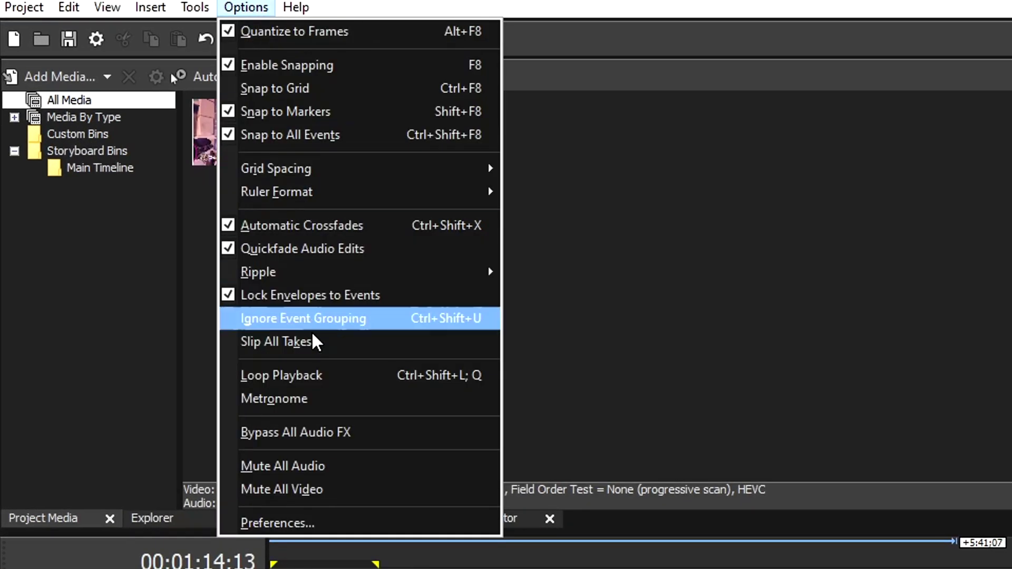
Step: Filter the hidden Internal preferences by 'enable multi' to confirm Enable Multi Stream Render is TRUE
left_click(314, 522, "shift")
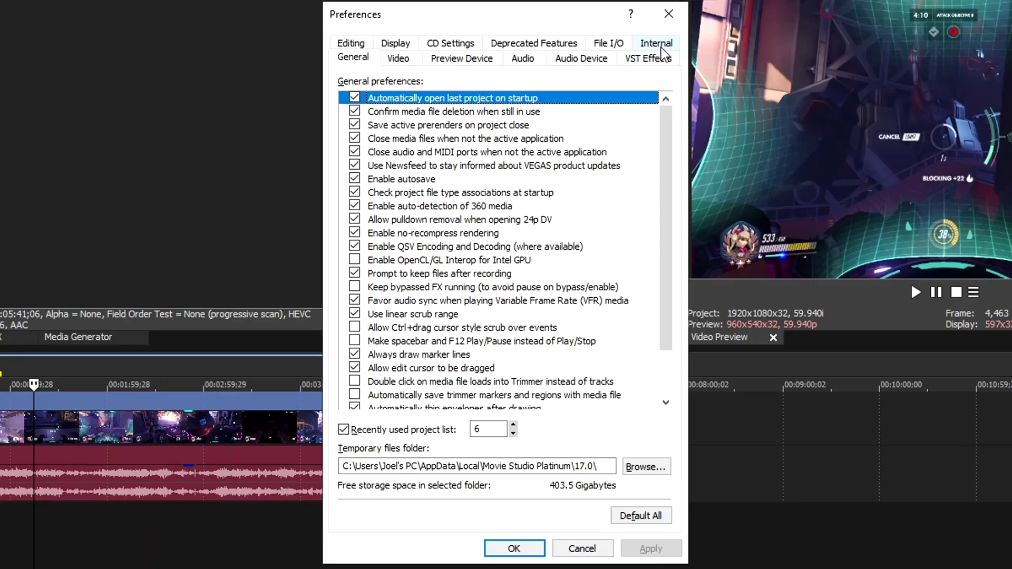
left_click(757, 145, "ctrl+shift")
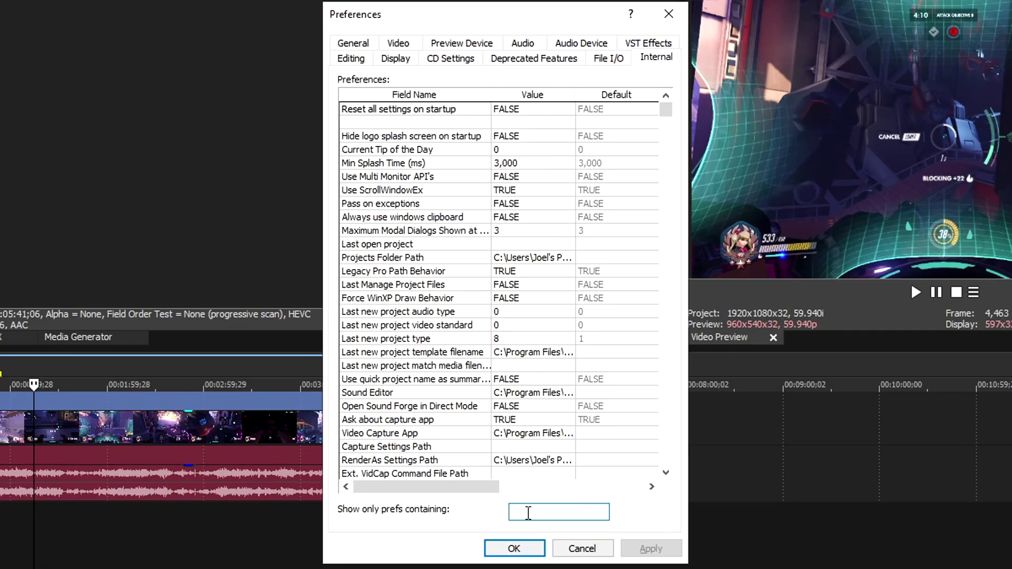
type("enable m")
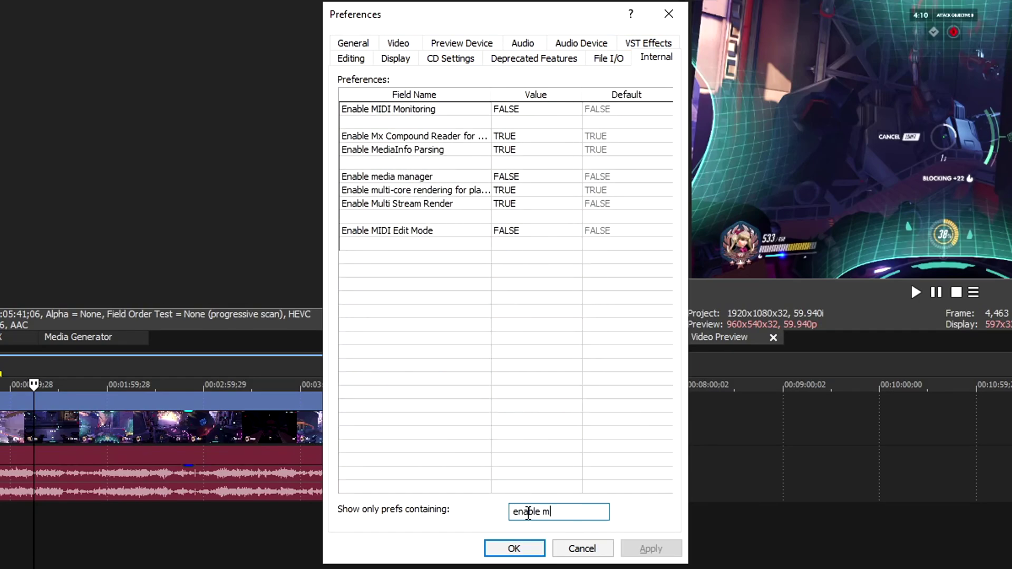
type("ulti")
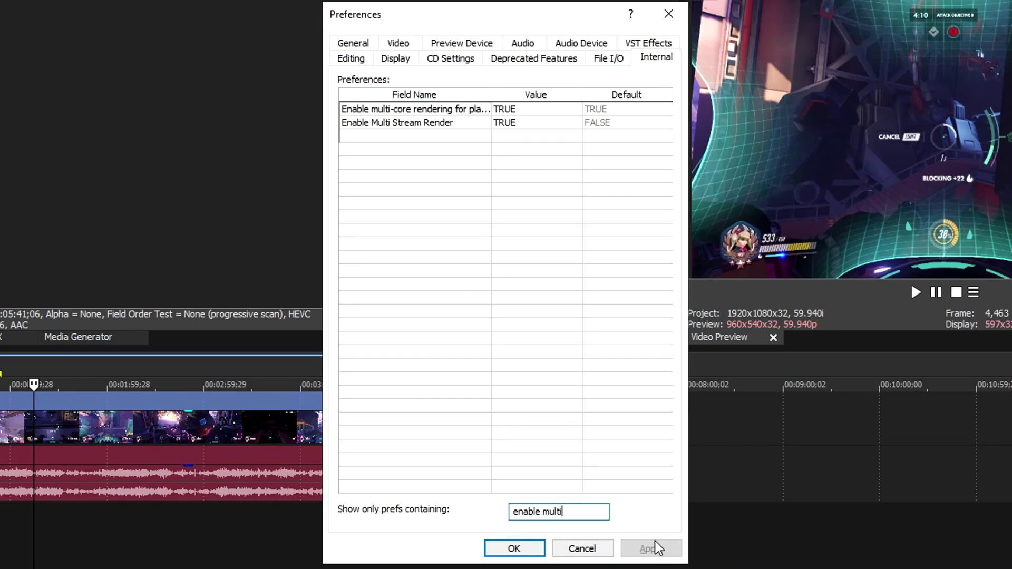
key("ctrl+a")
key("BackSpace")
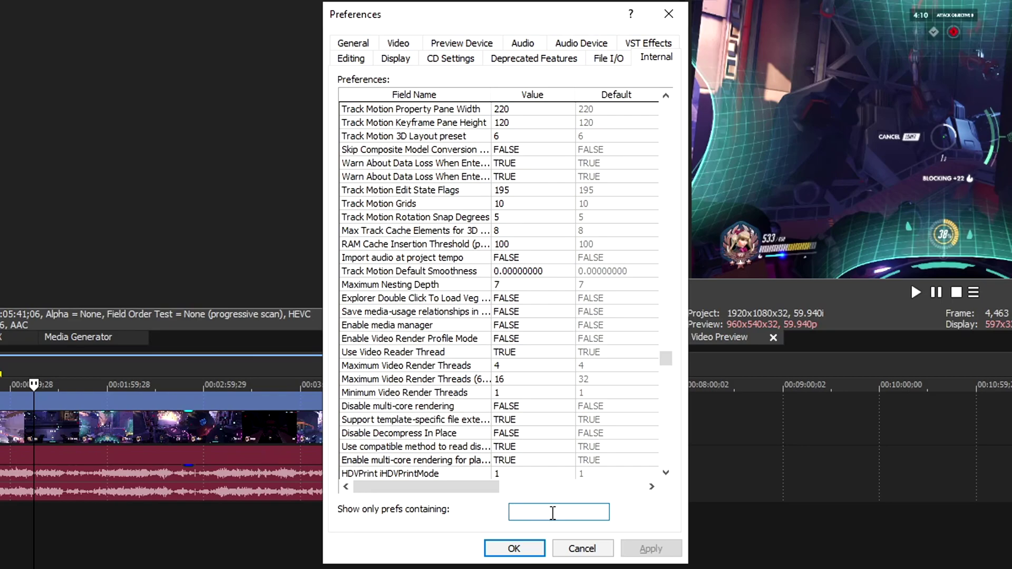
Step: Filter Internal preferences by 'enable opencl' and set Enable OpenCL/GL Interop to FALSE
type("enable ")
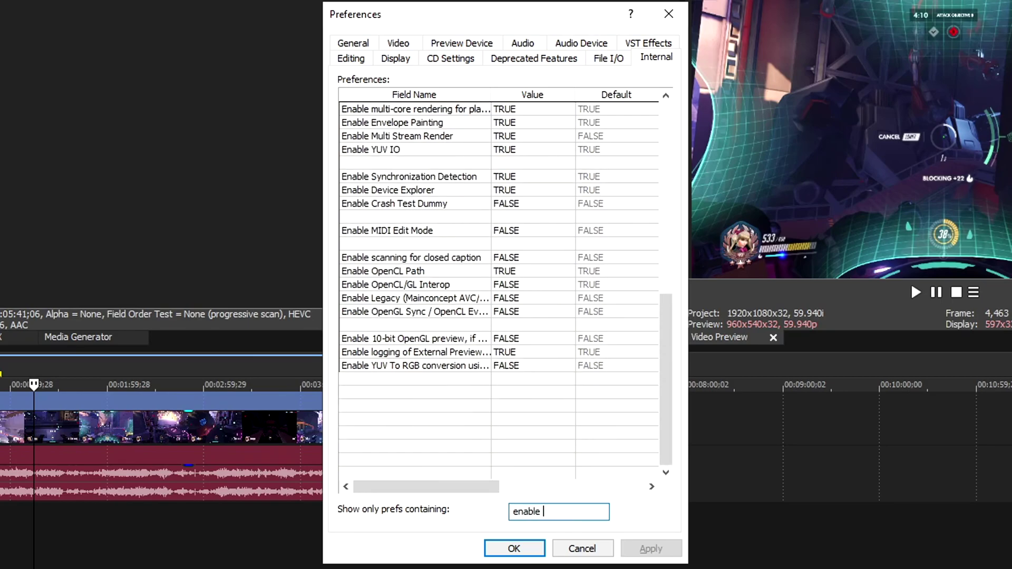
type("opencl")
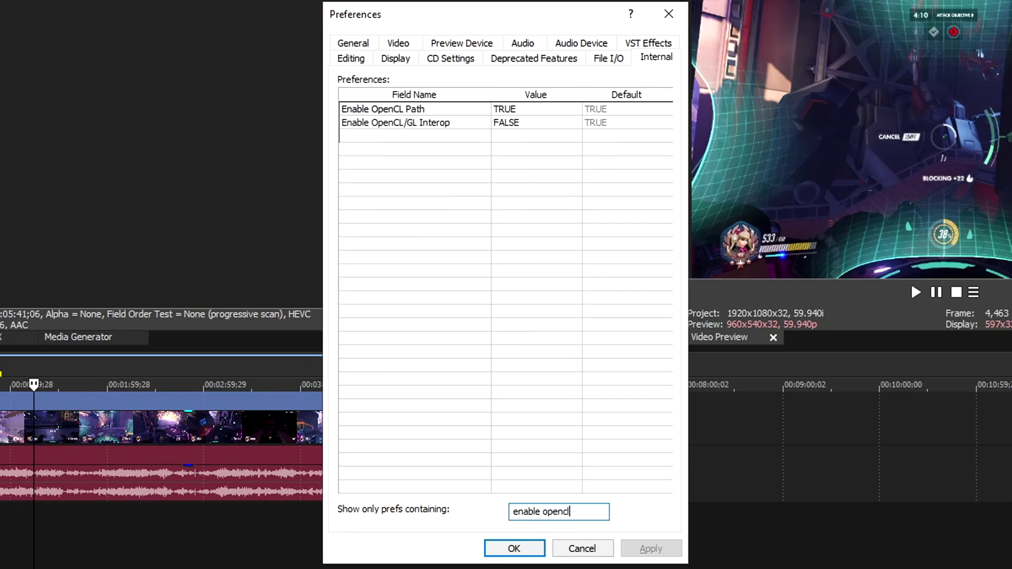
left_click(518, 124)
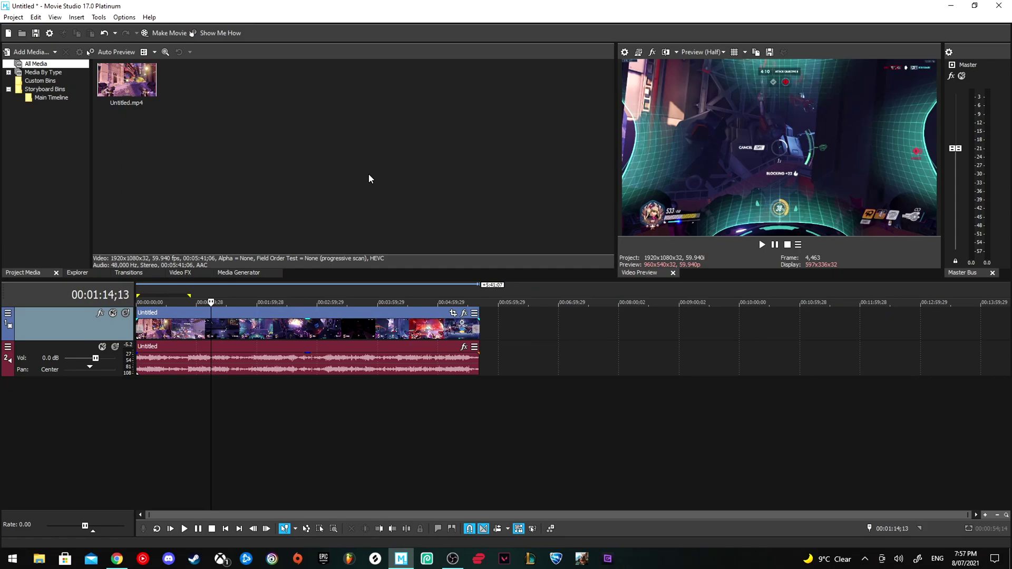
left_click(129, 84)
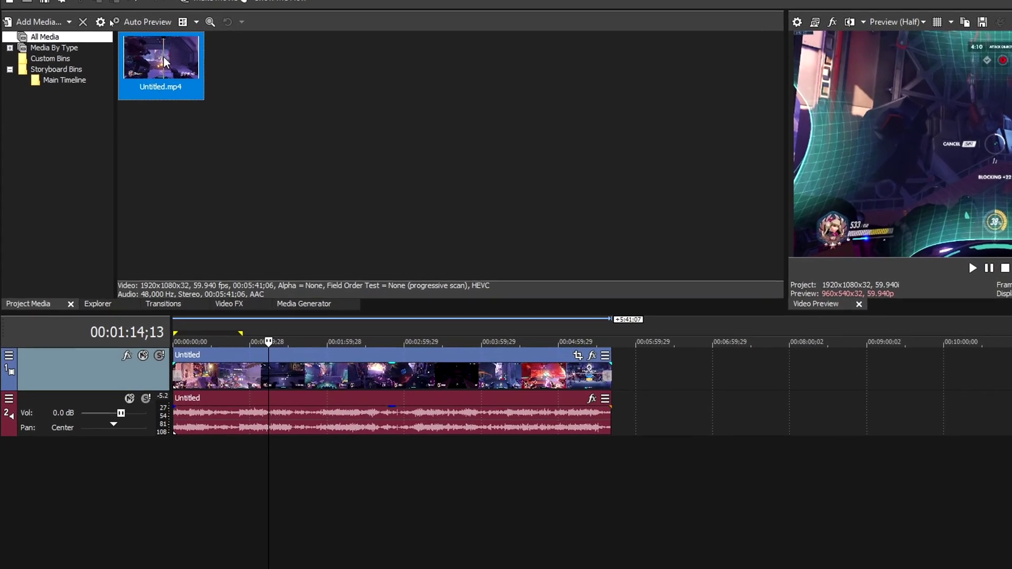
Step: Start a video proxy build for Untitled.mp4, then cancel it after about 24 seconds
right_click(130, 76)
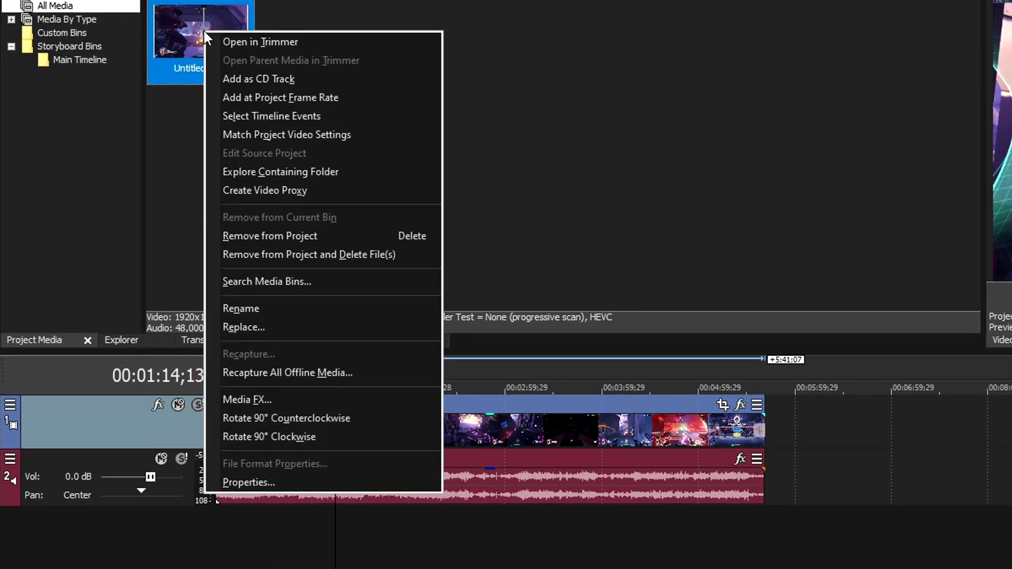
left_click(291, 193)
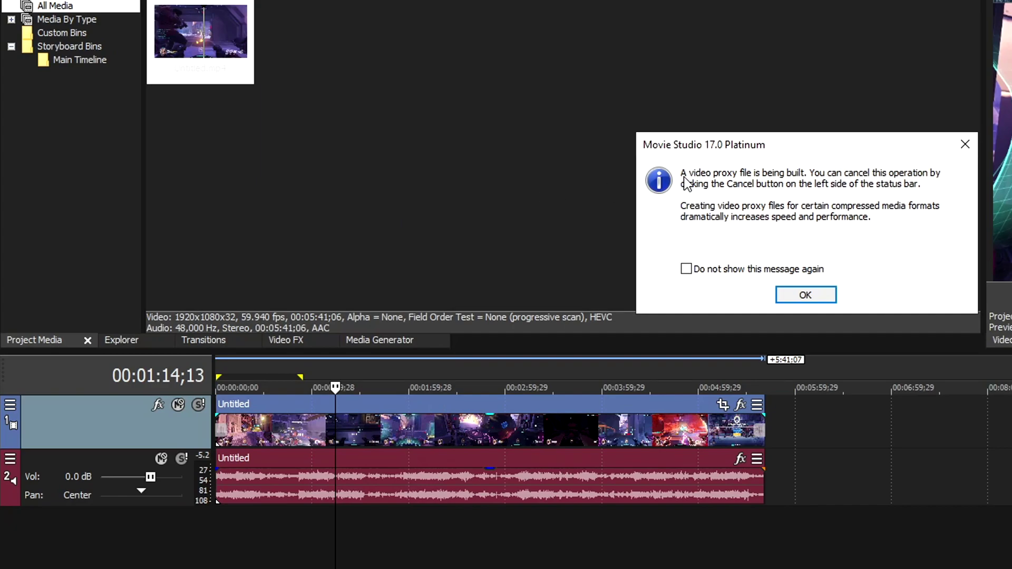
left_click(799, 295)
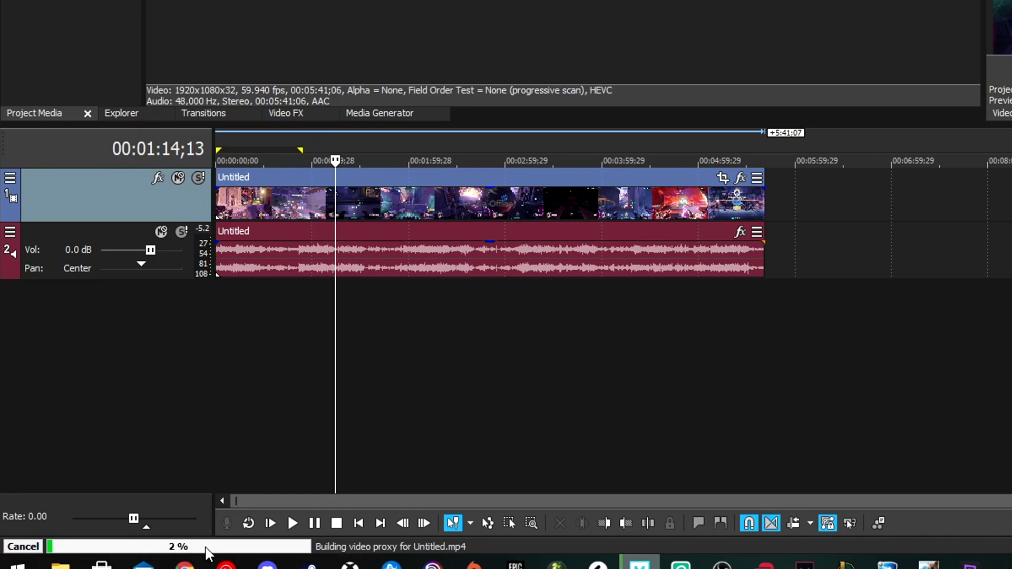
key("Escape")
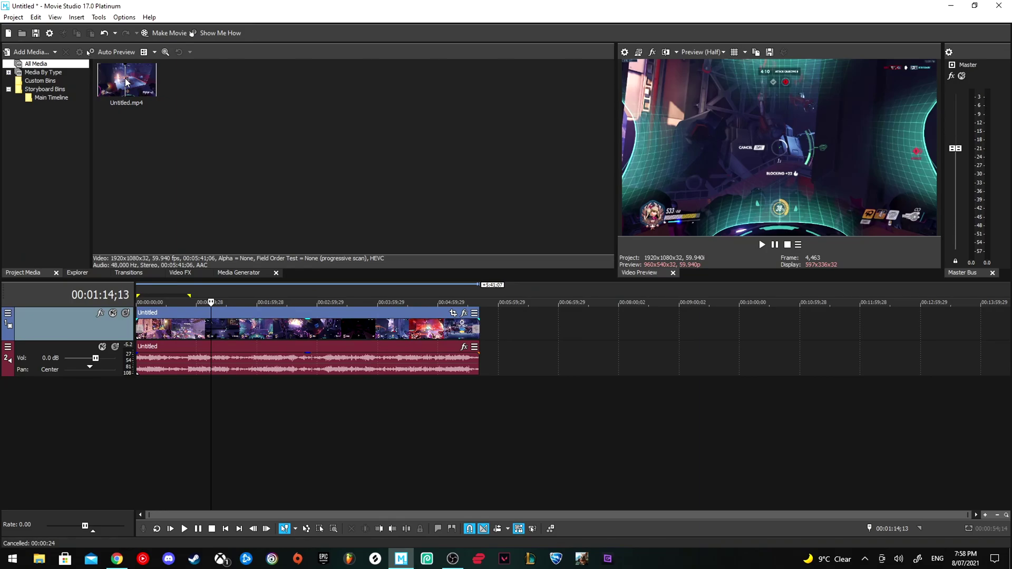
left_click_drag(126, 79, 500, 347)
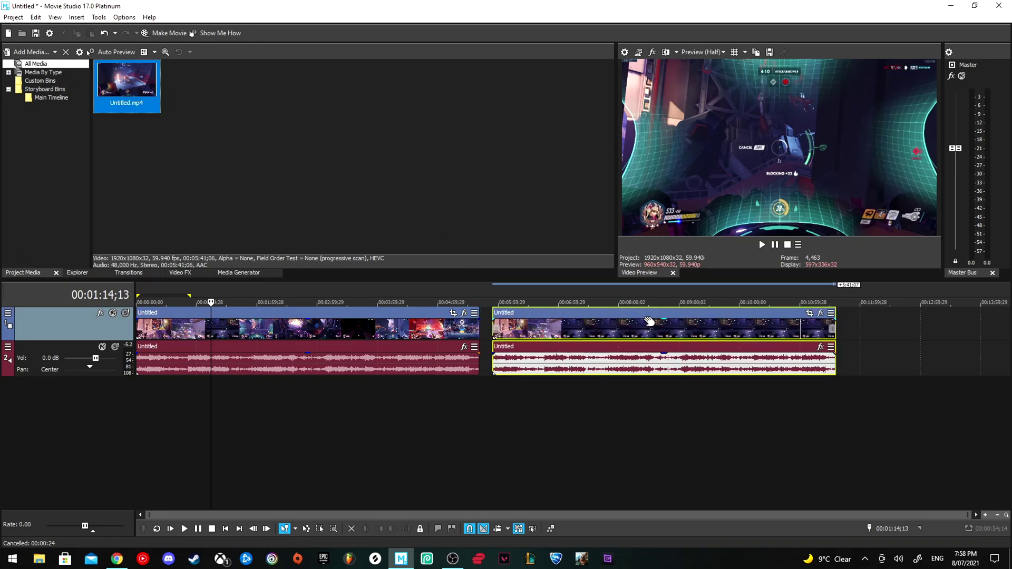
left_click(701, 52)
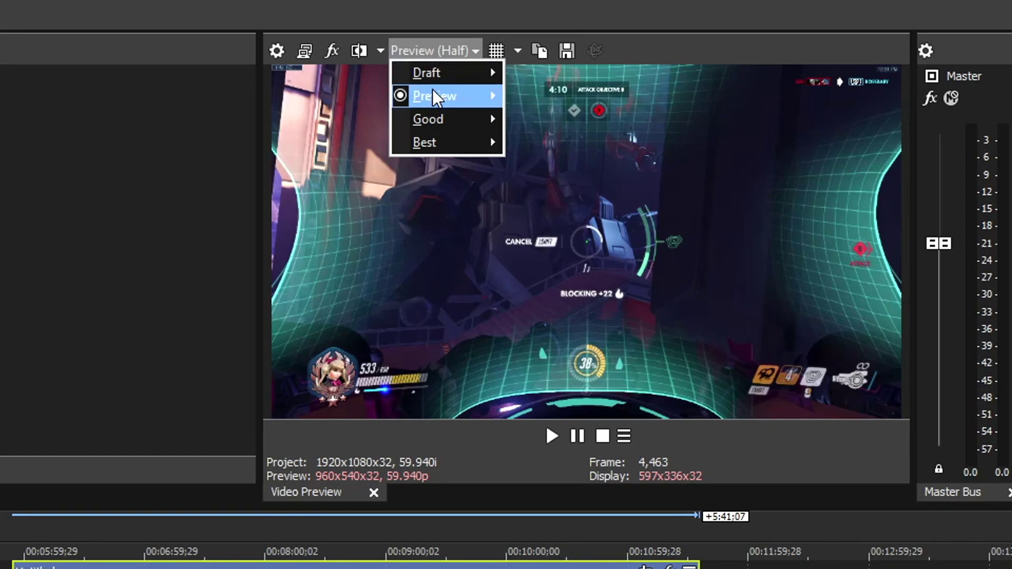
left_click(436, 50)
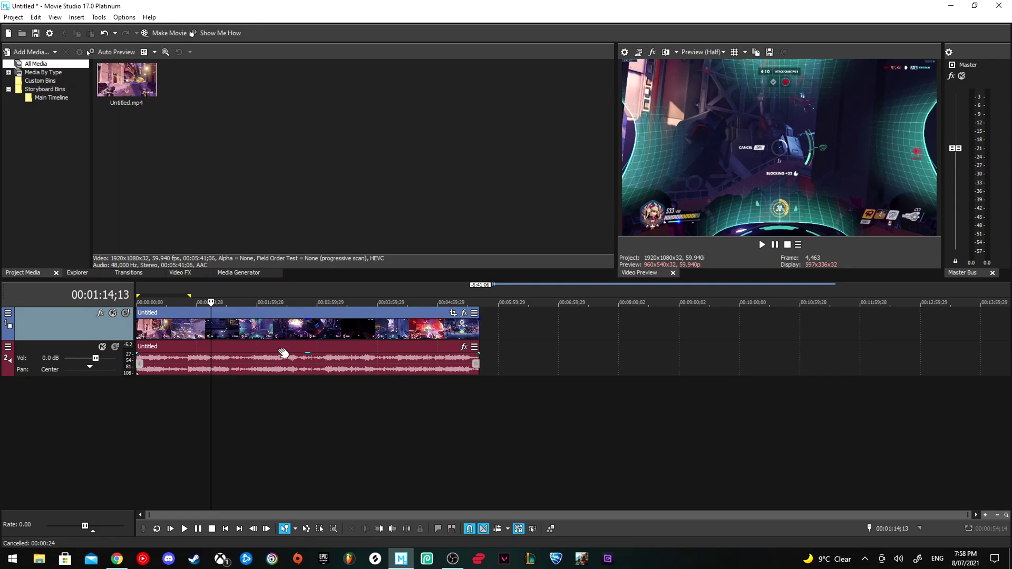
left_click(284, 335)
Step: Set the timeline clip's event properties to Disable resample
right_click(304, 331)
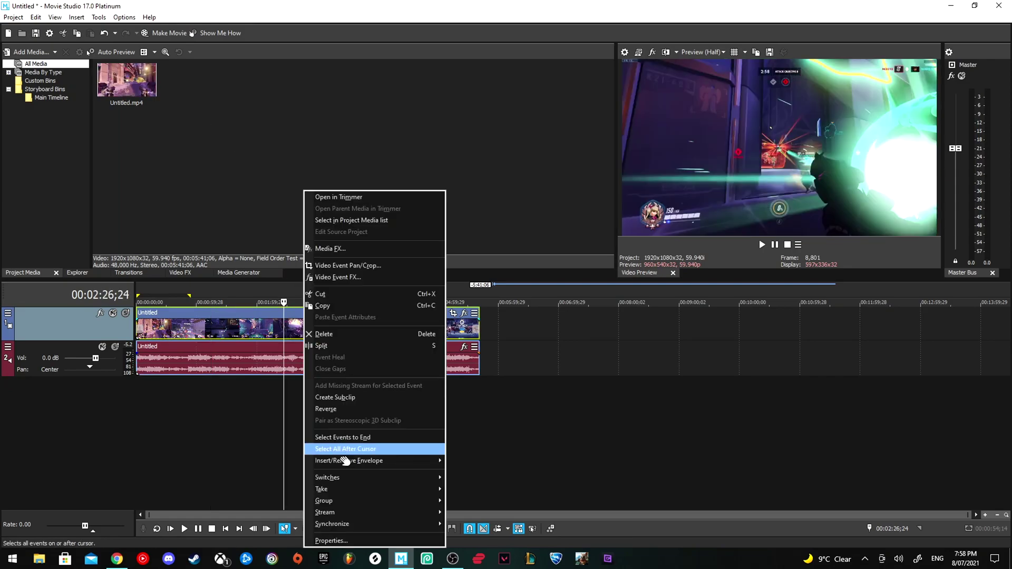
left_click(340, 540)
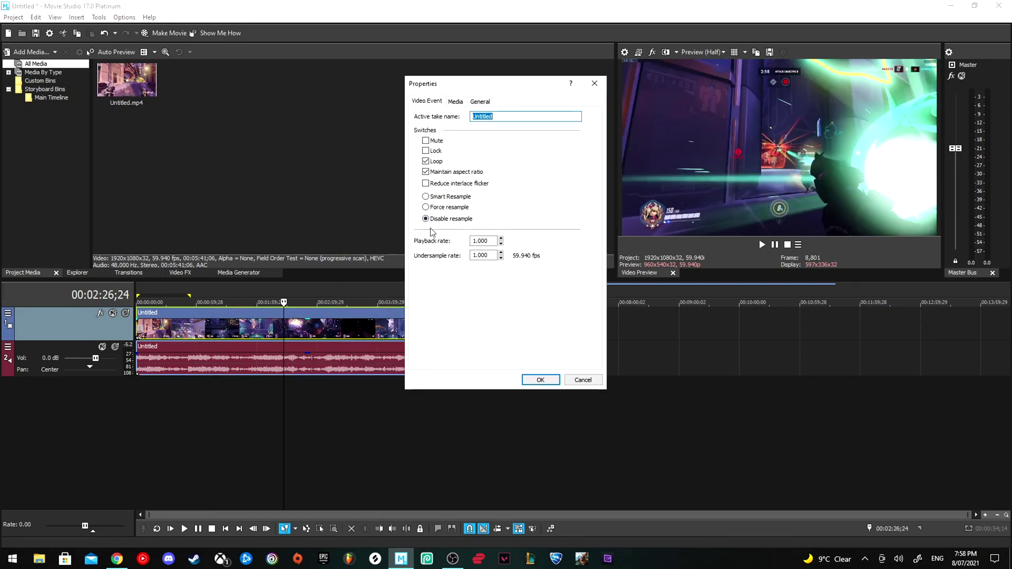
left_click(541, 380)
Step: Choose MAGIX HEVC/AAC MP4 format with the Youtube 1080p template in Render As
left_click(13, 17)
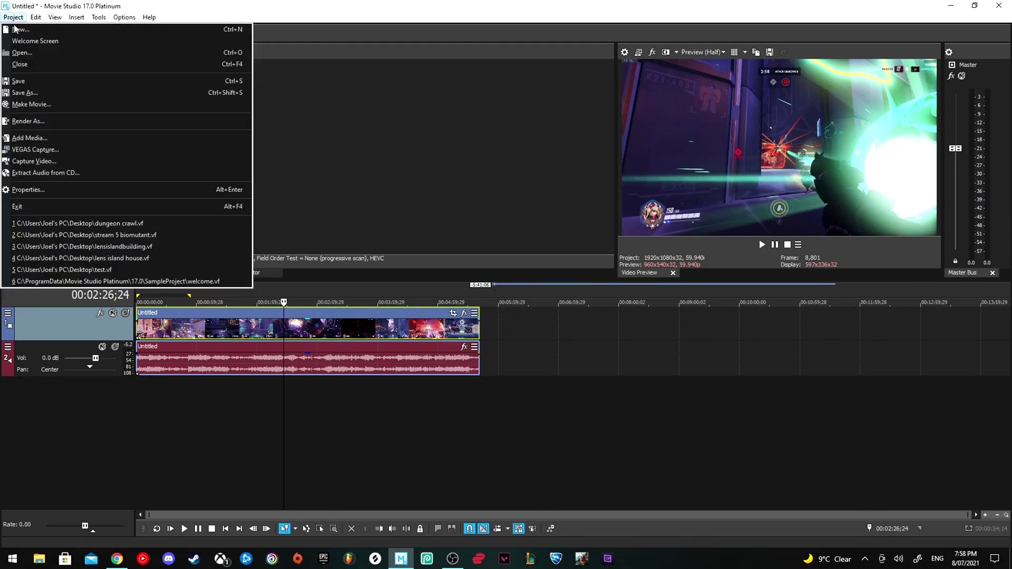
left_click(36, 123)
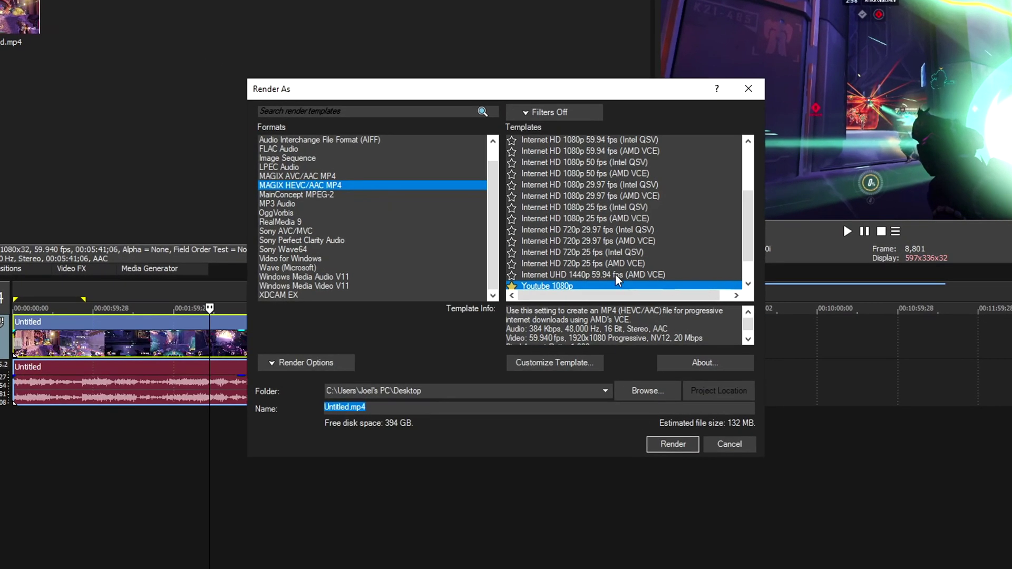
scroll(631, 268, "down", 1)
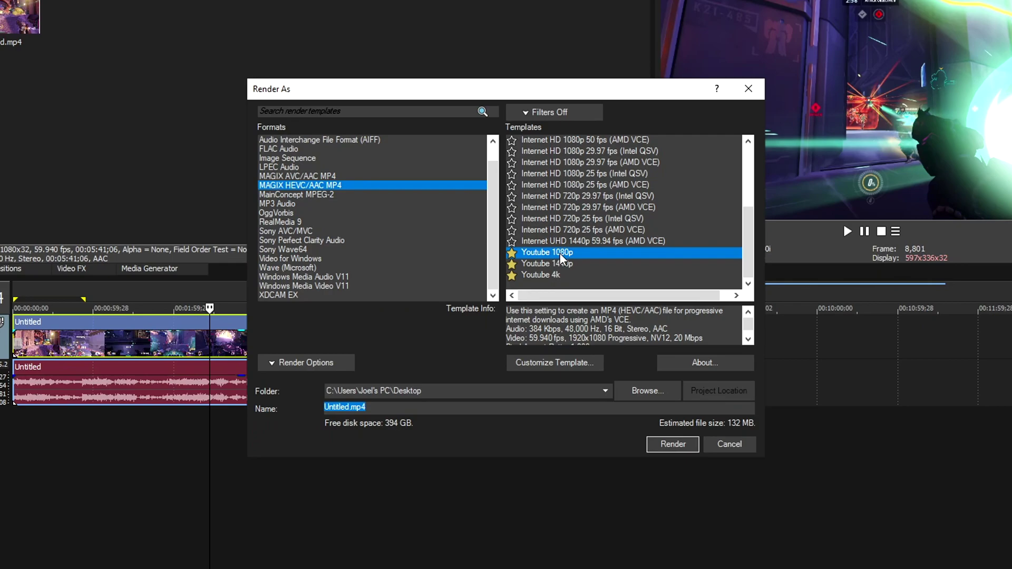
Step: Import the rendered Untitled.mp4 from the Desktop and drag it onto the timeline
left_click(729, 444)
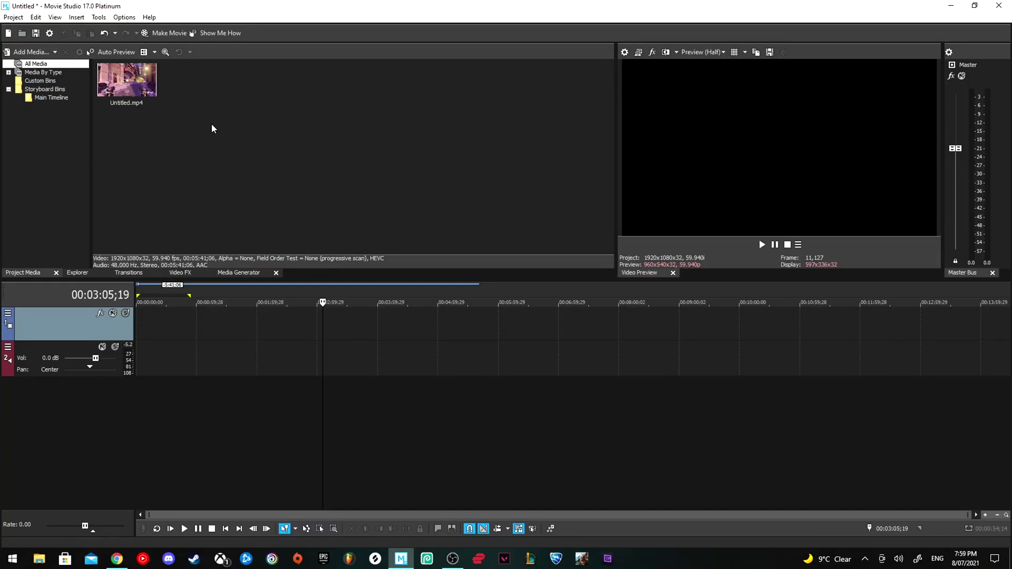
left_click(22, 51)
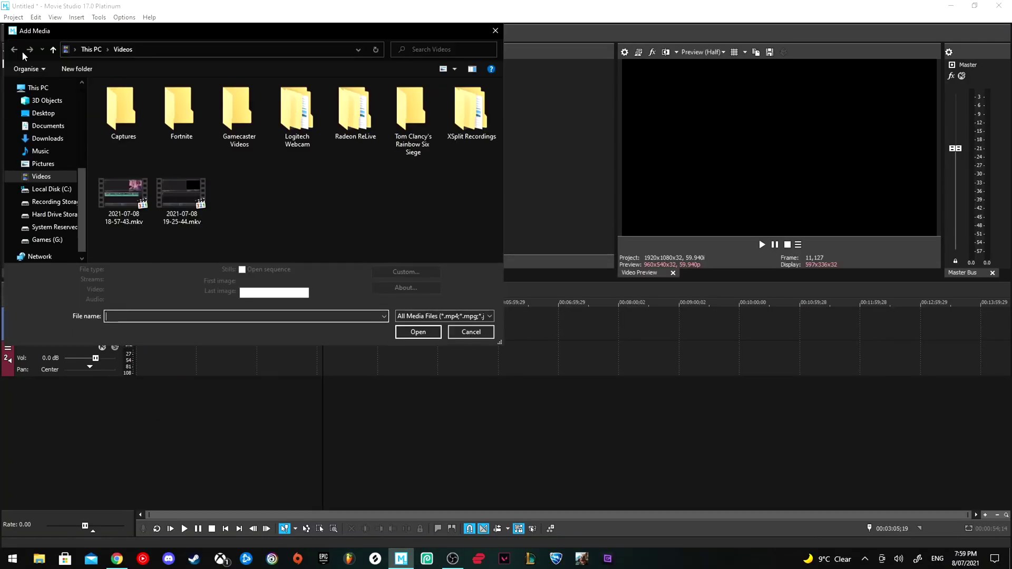
left_click(44, 113)
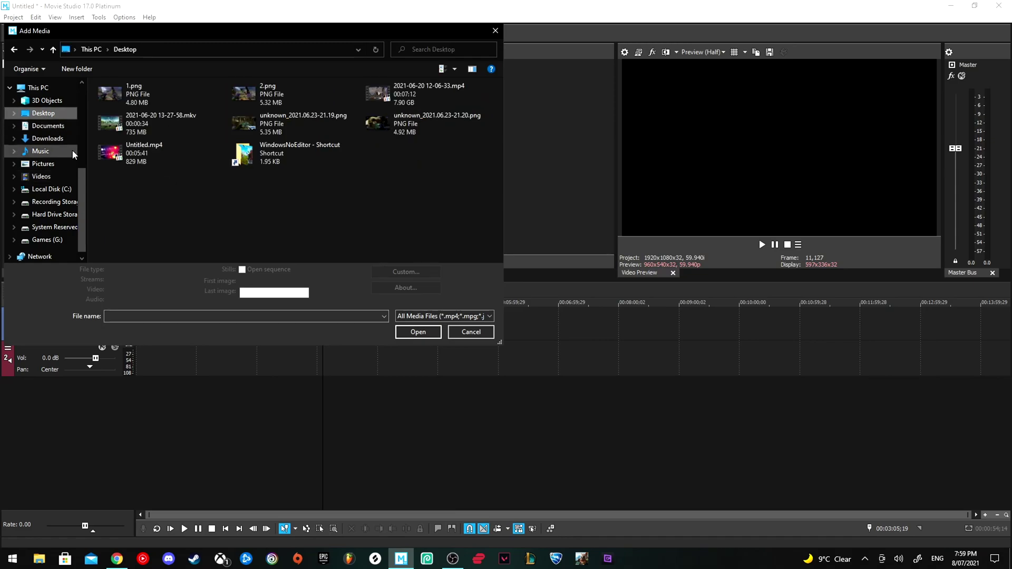
left_click(111, 157)
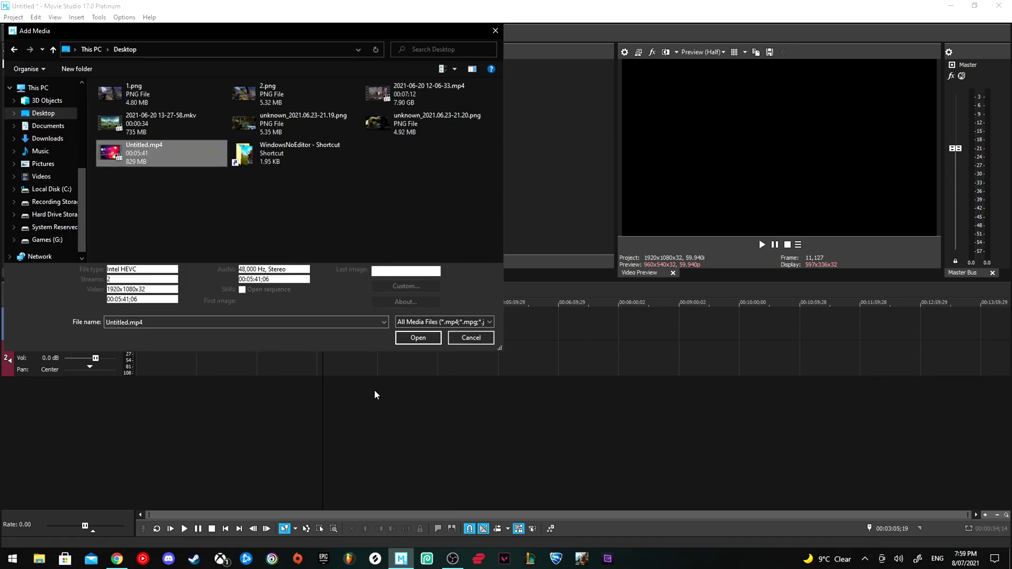
left_click(418, 338)
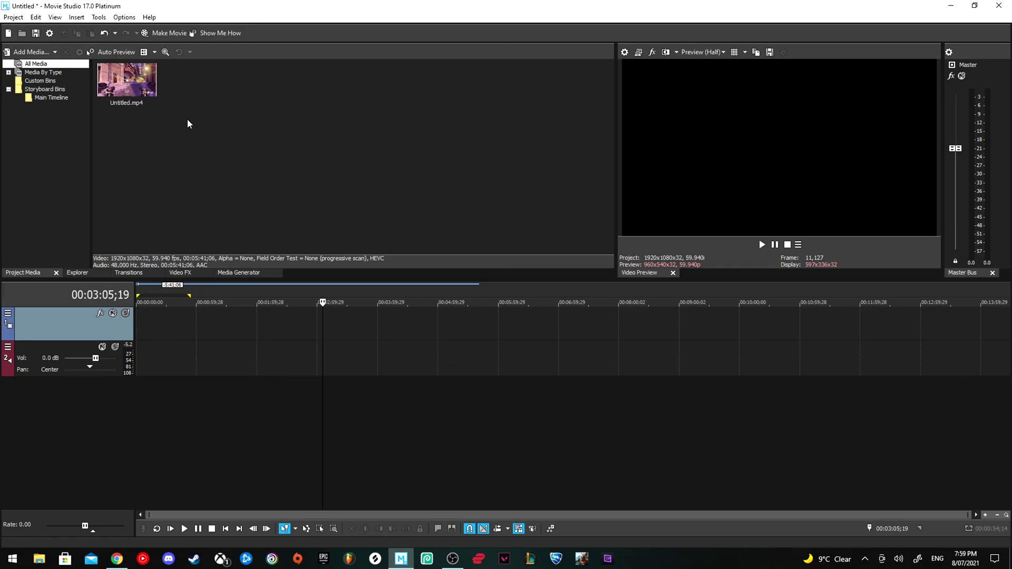
left_click_drag(115, 73, 181, 352)
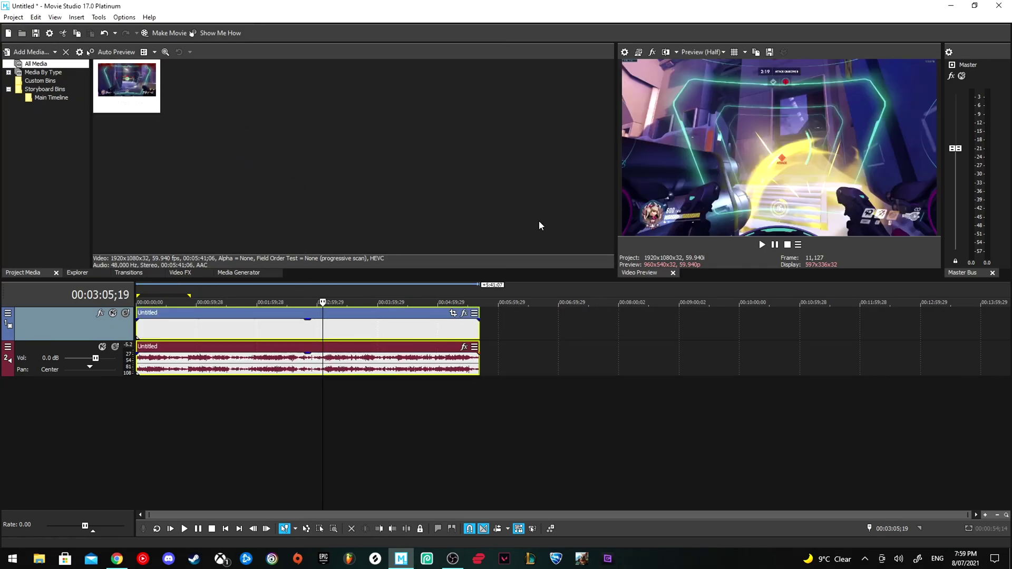